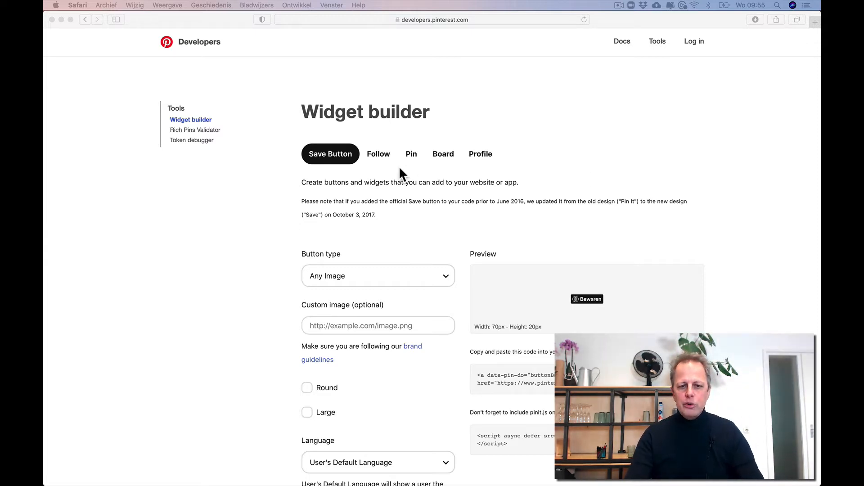
- Look through the Follow, Pin and Board widget options in the Pinterest widget builder
{"action": "left_click", "coordinate": [371, 156]}
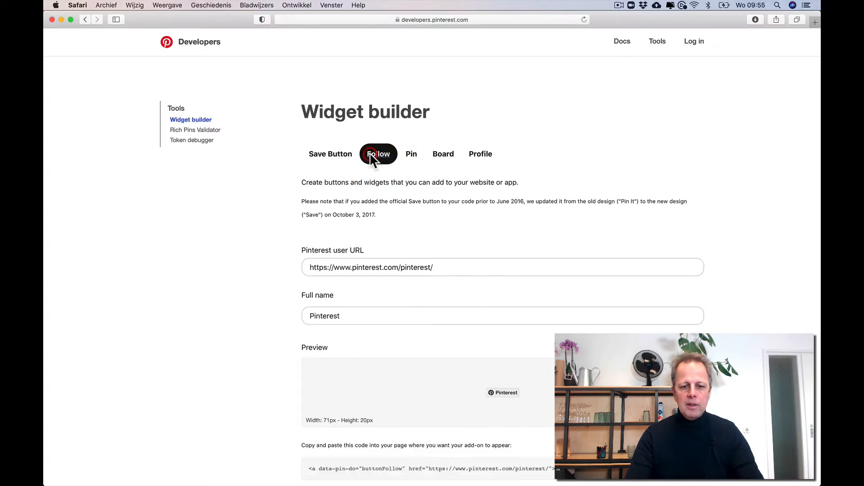
{"action": "left_click", "coordinate": [412, 155]}
{"action": "left_click", "coordinate": [445, 154]}
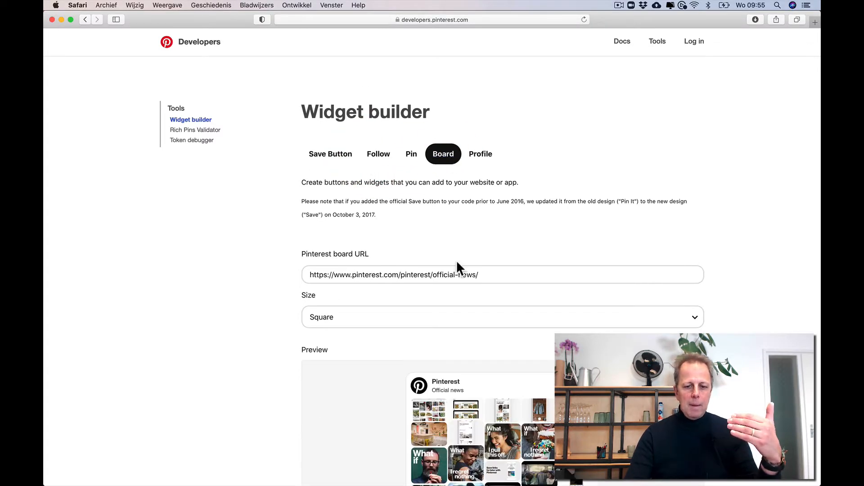
{"action": "scroll", "coordinate": [457, 265], "scroll_direction": "down", "scroll_amount": 3}
{"action": "scroll", "coordinate": [458, 264], "scroll_direction": "up", "scroll_amount": 3}
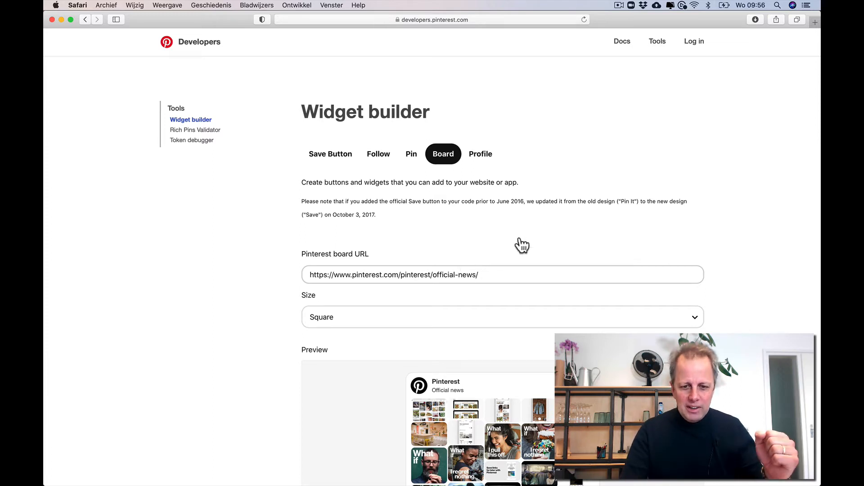
- Choose the Save Button widget, set its button type to Image Hover and check it on the preview image
{"action": "left_click", "coordinate": [322, 157]}
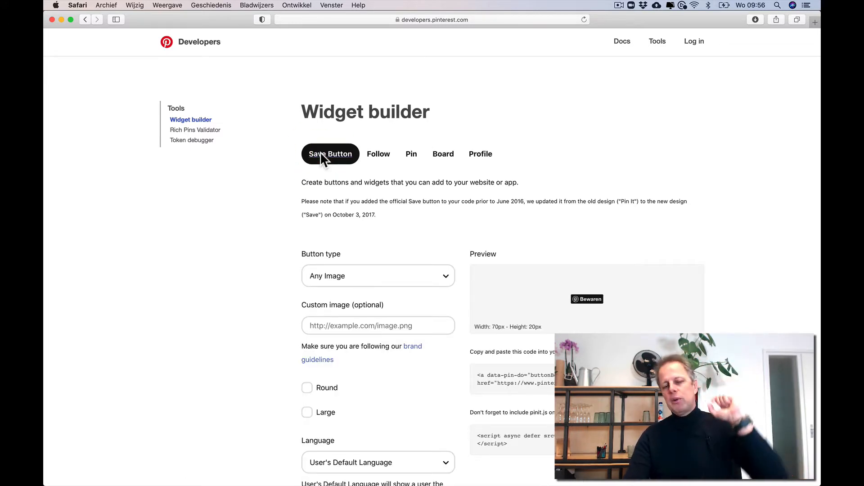
{"action": "scroll", "coordinate": [321, 156], "scroll_direction": "down", "scroll_amount": 5}
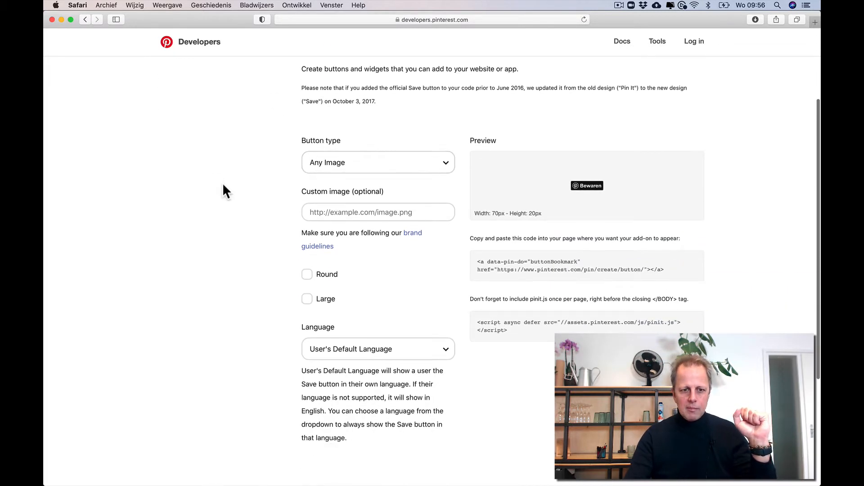
{"action": "scroll", "coordinate": [224, 188], "scroll_direction": "up", "scroll_amount": 2}
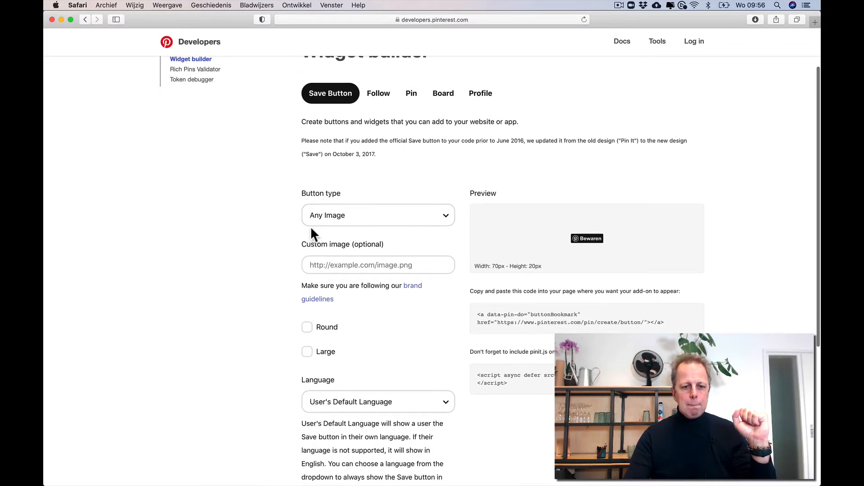
{"action": "left_click", "coordinate": [358, 214]}
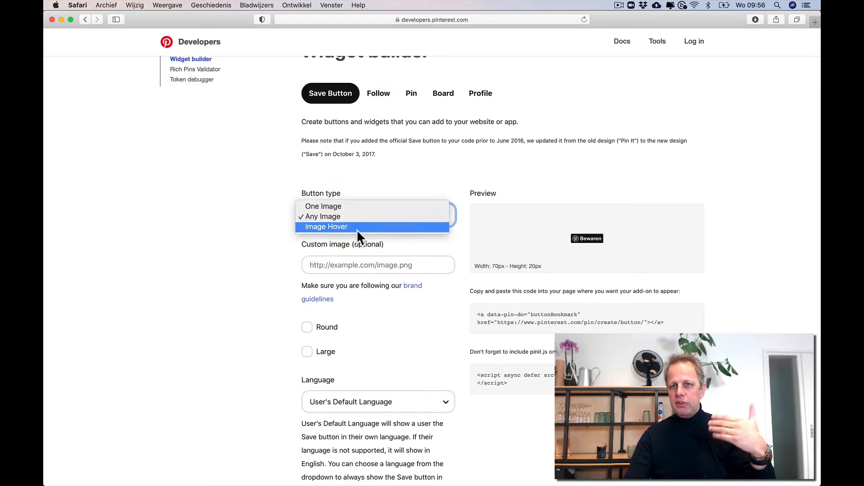
{"action": "left_click", "coordinate": [356, 229]}
{"action": "mouse_move", "coordinate": [560, 289]}
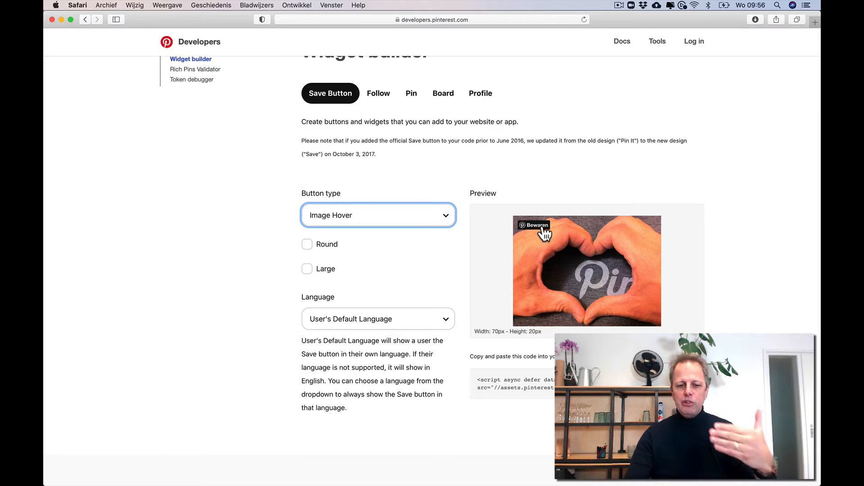
- Make the Save button Round and Large and check it on the preview image
{"action": "left_click", "coordinate": [309, 244]}
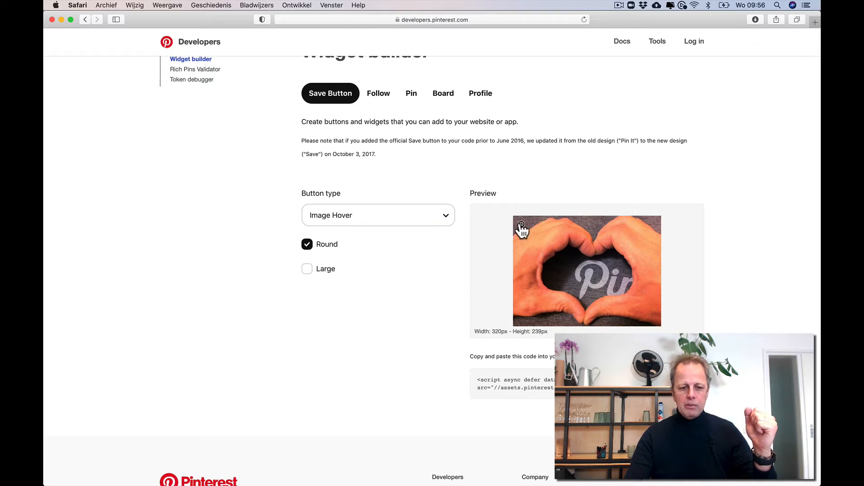
{"action": "left_click", "coordinate": [306, 269]}
{"action": "mouse_move", "coordinate": [549, 235]}
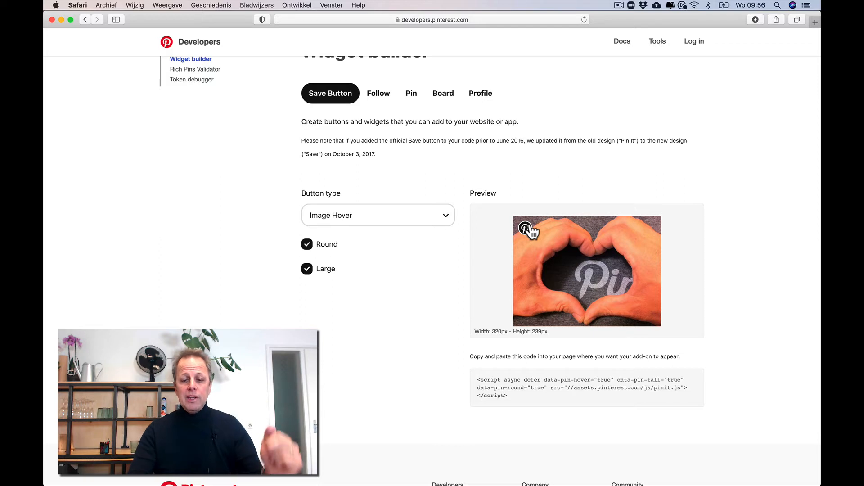
- Copy the complete generated pinit.js script code for the hover Save button
{"action": "left_click_drag", "start_coordinate": [511, 395], "coordinate": [475, 376]}
{"action": "key", "text": "super+c"}
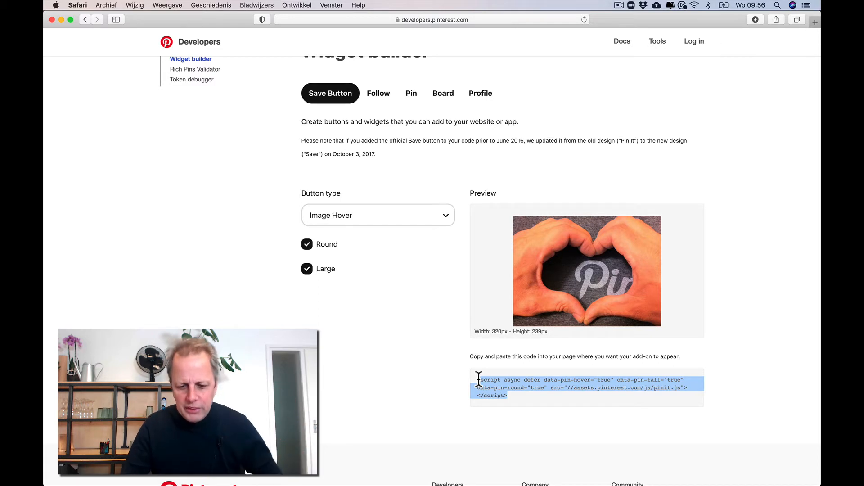
{"action": "right_click", "coordinate": [502, 387]}
{"action": "left_click", "coordinate": [531, 414]}
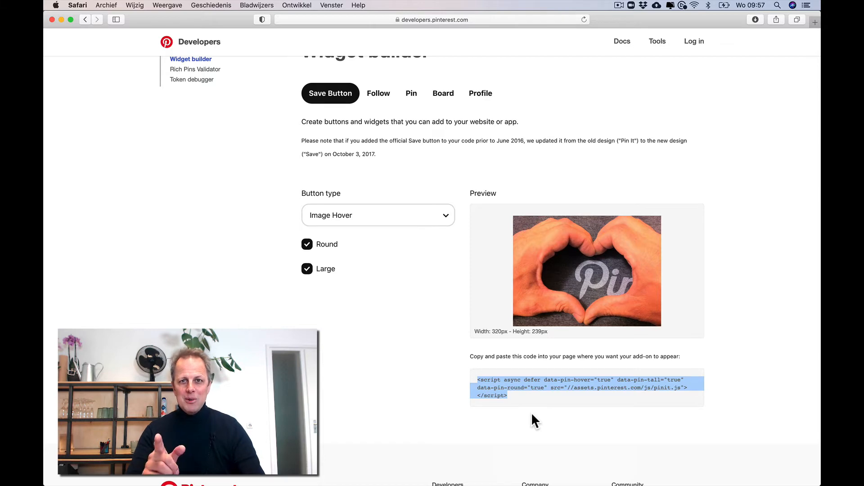
- Switch to Chrome with the Kajabi dashboard and open the Site Details settings
{"action": "mouse_move", "coordinate": [248, 482]}
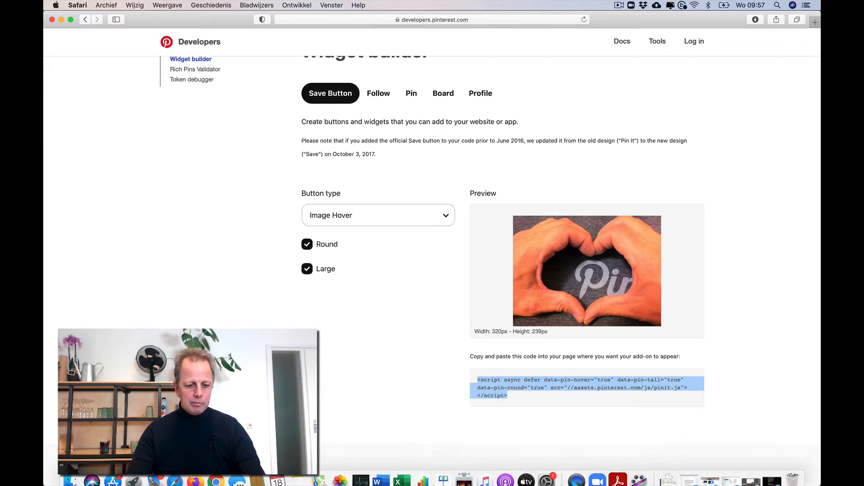
{"action": "left_click", "coordinate": [216, 475]}
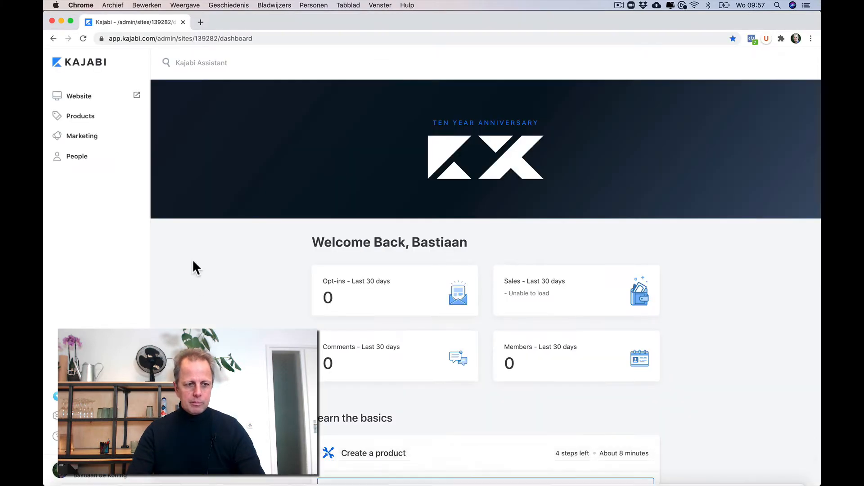
{"action": "left_click", "coordinate": [213, 339]}
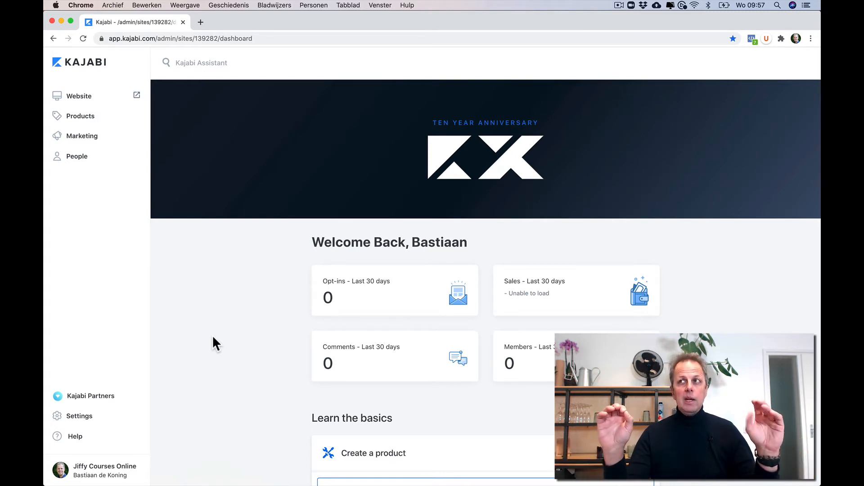
{"action": "left_click", "coordinate": [80, 418]}
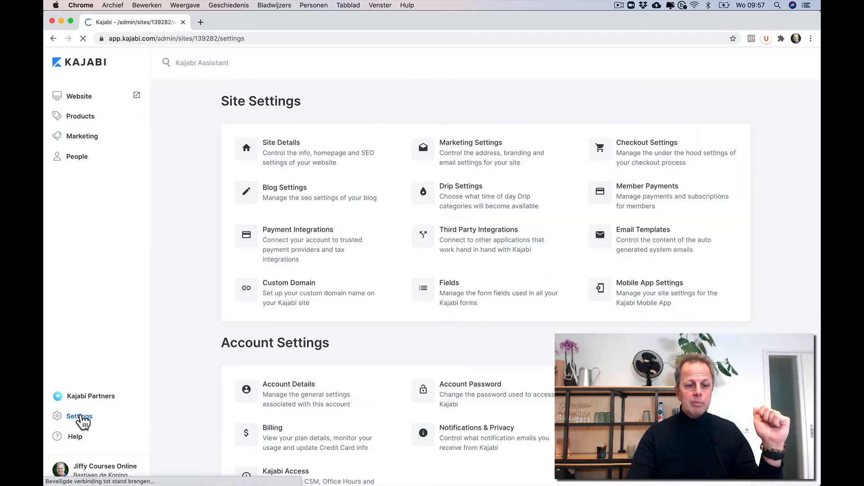
{"action": "left_click", "coordinate": [305, 147]}
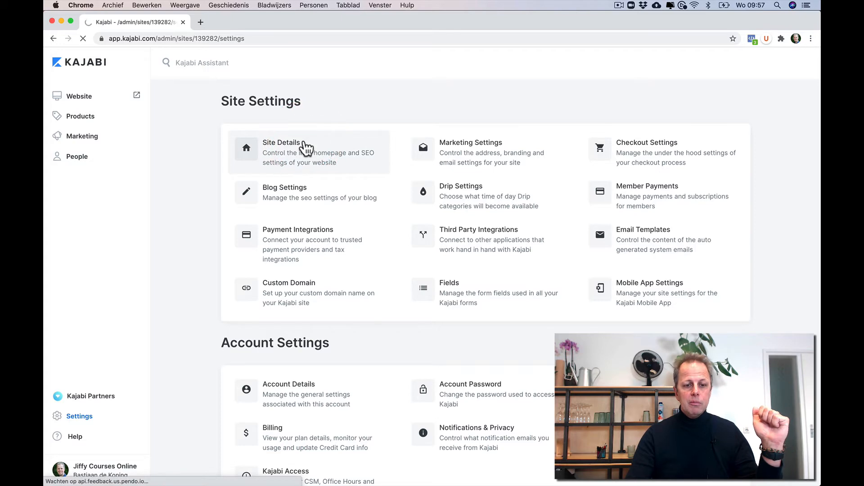
- Enlarge the Header Page Scripts field and paste the Pinterest script on a new line below the Google Analytics code
{"action": "scroll", "coordinate": [358, 313], "scroll_direction": "down", "scroll_amount": 5}
{"action": "scroll", "coordinate": [357, 310], "scroll_direction": "down", "scroll_amount": 20}
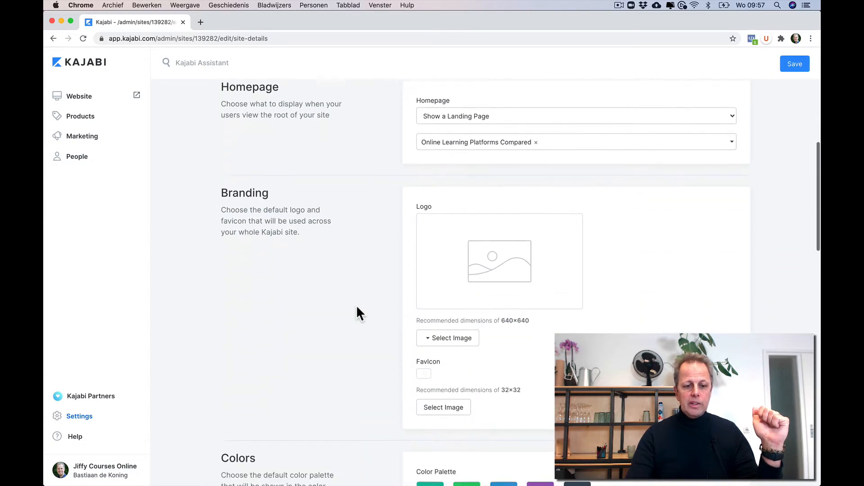
{"action": "scroll", "coordinate": [357, 308], "scroll_direction": "down", "scroll_amount": 3}
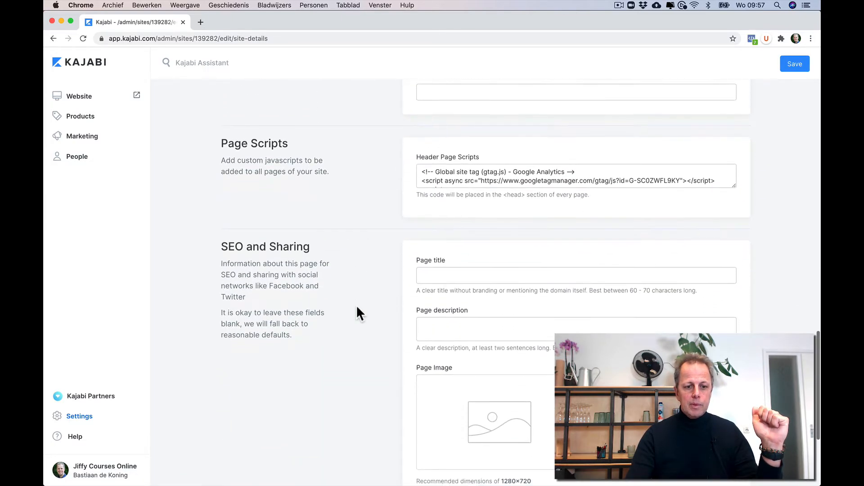
{"action": "left_click", "coordinate": [529, 179]}
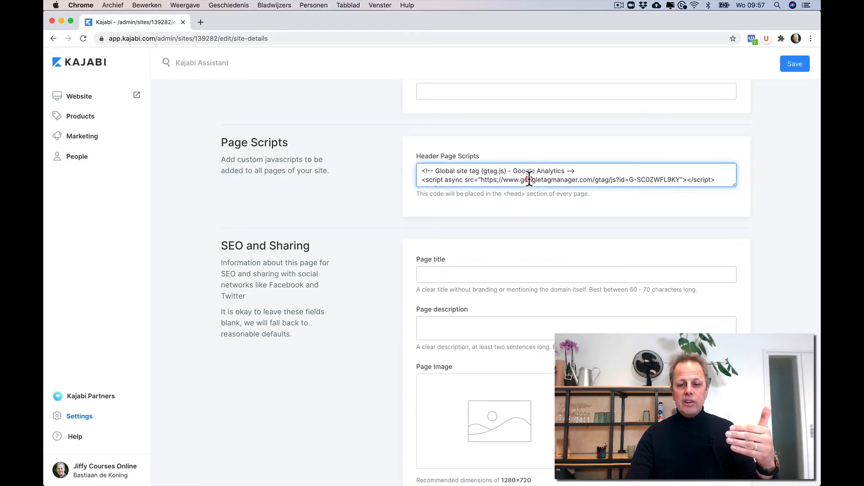
{"action": "left_click_drag", "start_coordinate": [529, 179], "coordinate": [531, 194]}
{"action": "left_click", "coordinate": [483, 182]}
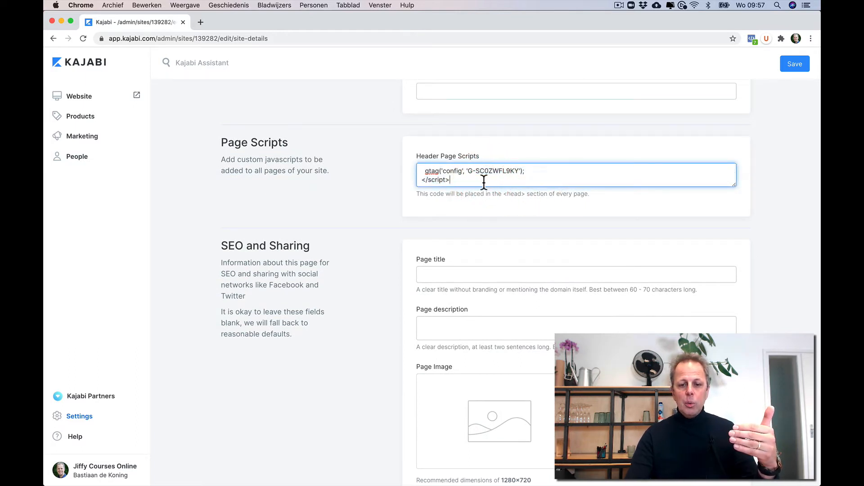
{"action": "left_click_drag", "start_coordinate": [735, 184], "coordinate": [730, 330]}
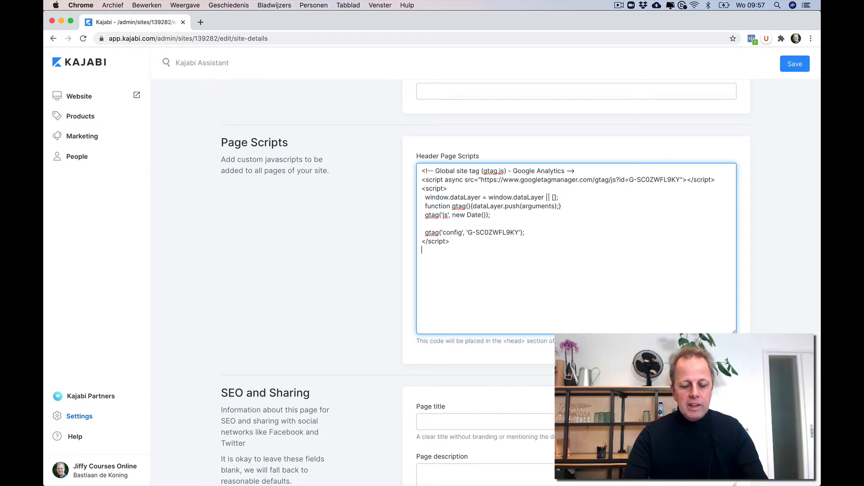
{"action": "key", "text": "super+v"}
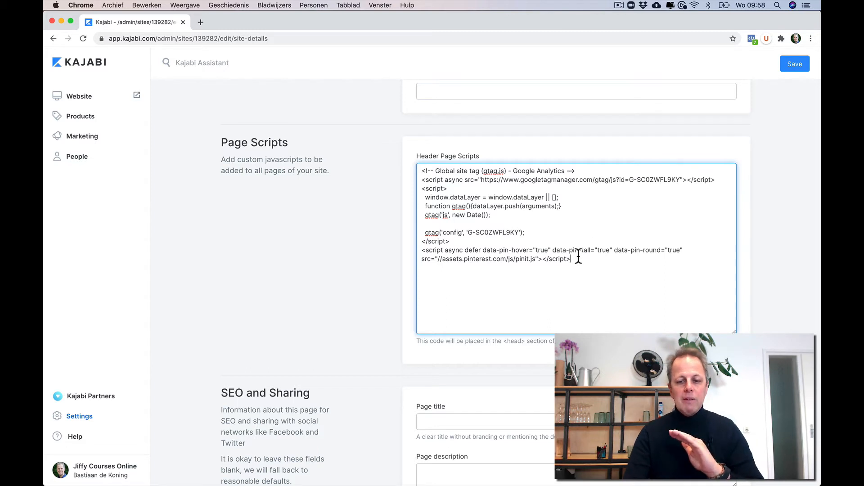
- Cut the Pinterest script out of the Header Page Scripts code
{"action": "left_click_drag", "start_coordinate": [576, 257], "coordinate": [412, 248]}
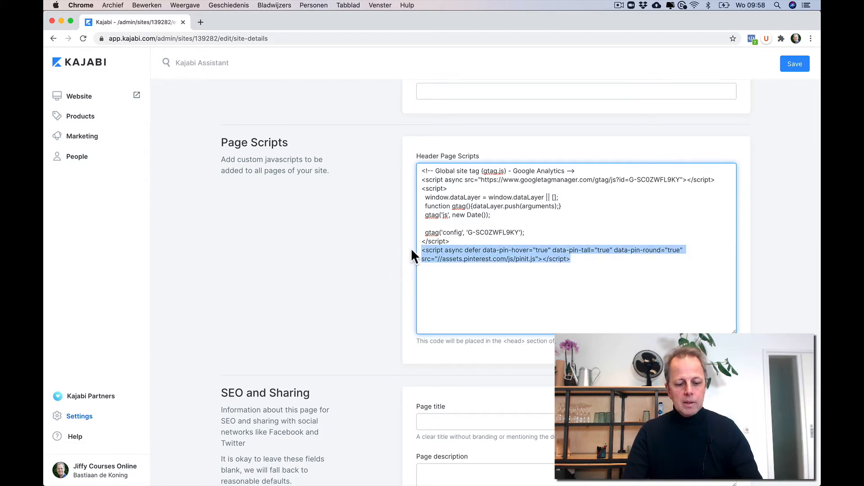
{"action": "key", "text": "super+x"}
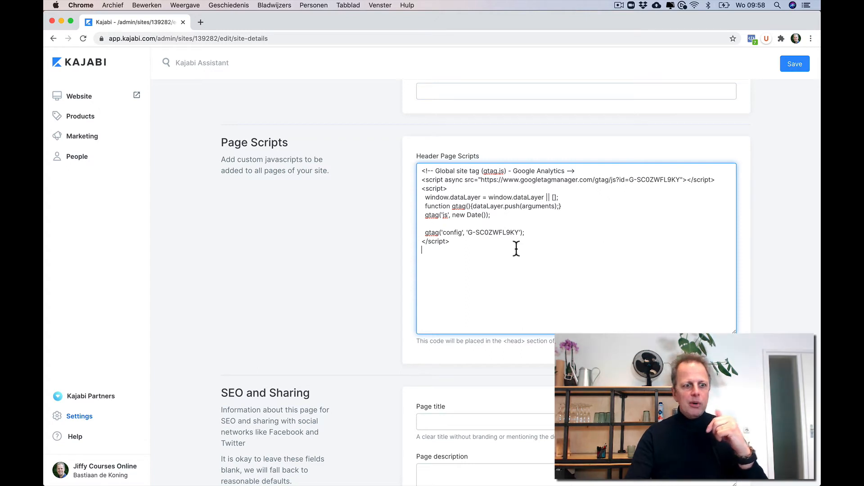
- Open the website design's Blog Post page for customizing
{"action": "left_click", "coordinate": [81, 96]}
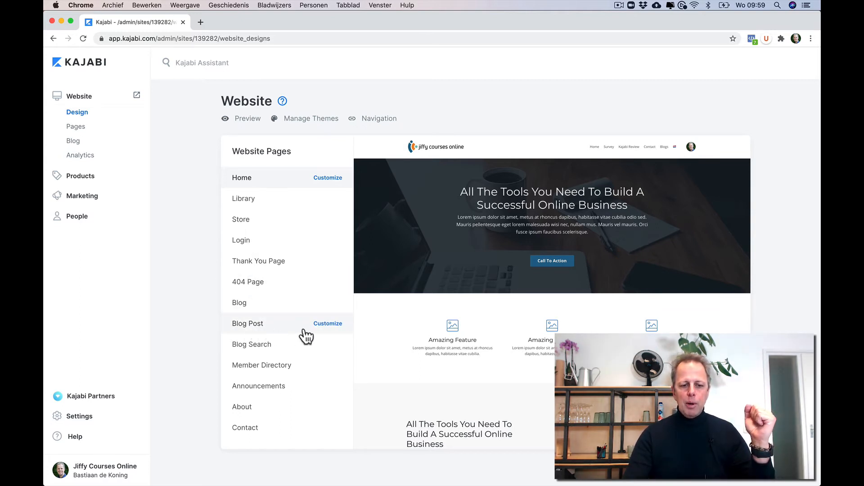
{"action": "left_click", "coordinate": [332, 328]}
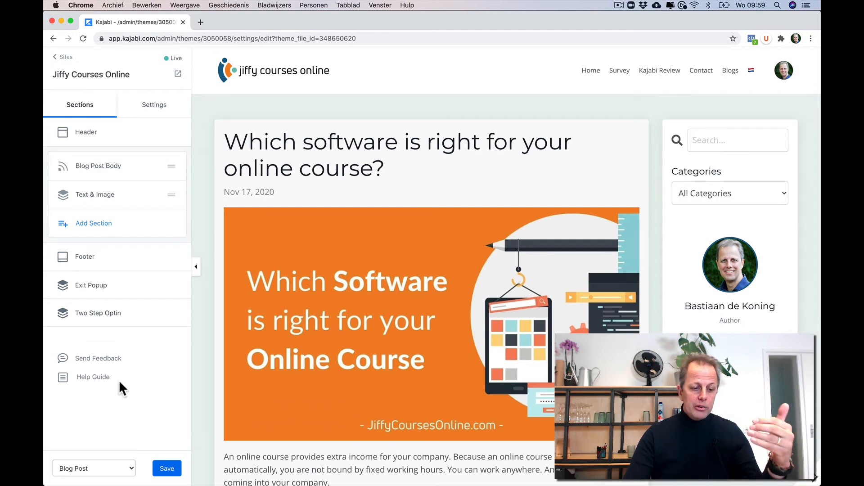
- View the Blog page template in the theme editor and return to the Blog Post template
{"action": "left_click", "coordinate": [84, 477]}
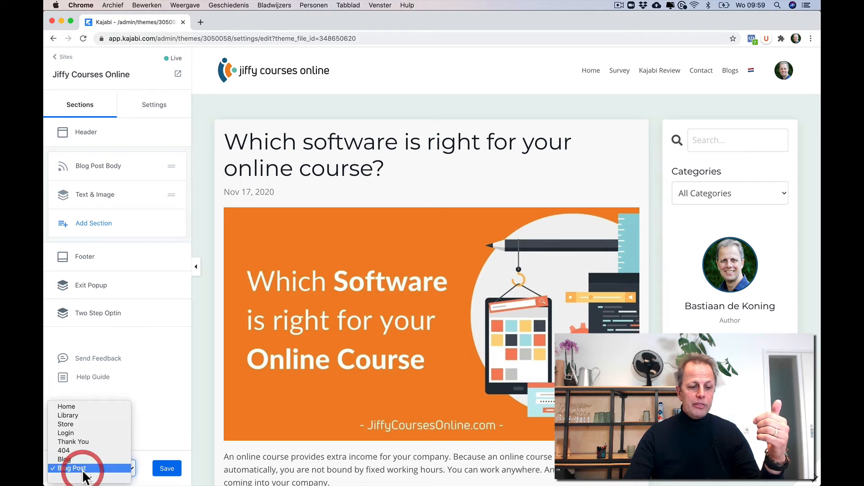
{"action": "left_click", "coordinate": [75, 460]}
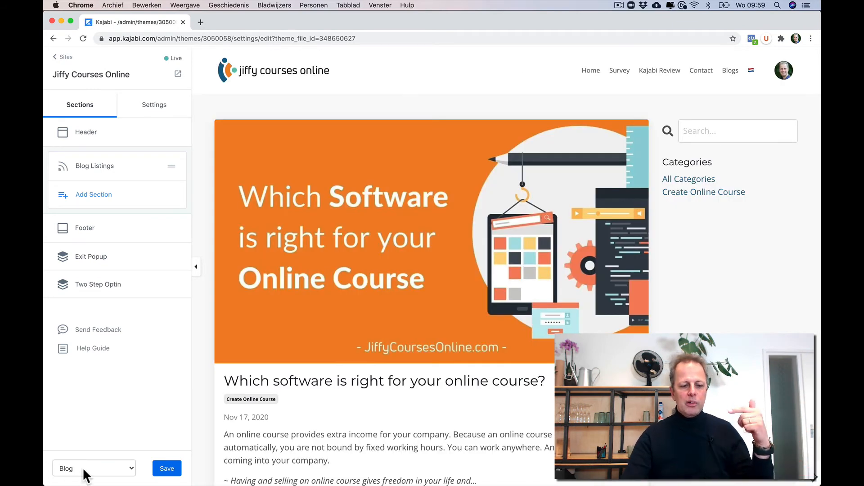
{"action": "left_click", "coordinate": [85, 473]}
{"action": "scroll", "coordinate": [83, 468], "scroll_direction": "down", "scroll_amount": 3}
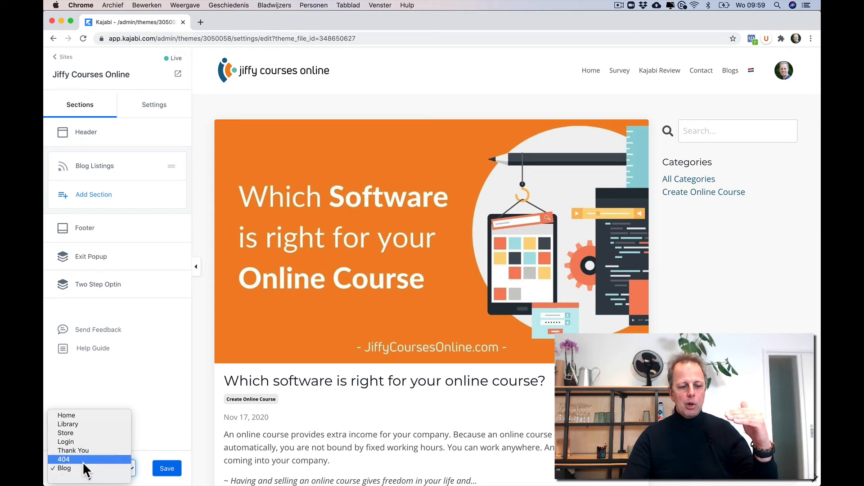
{"action": "left_click", "coordinate": [80, 452]}
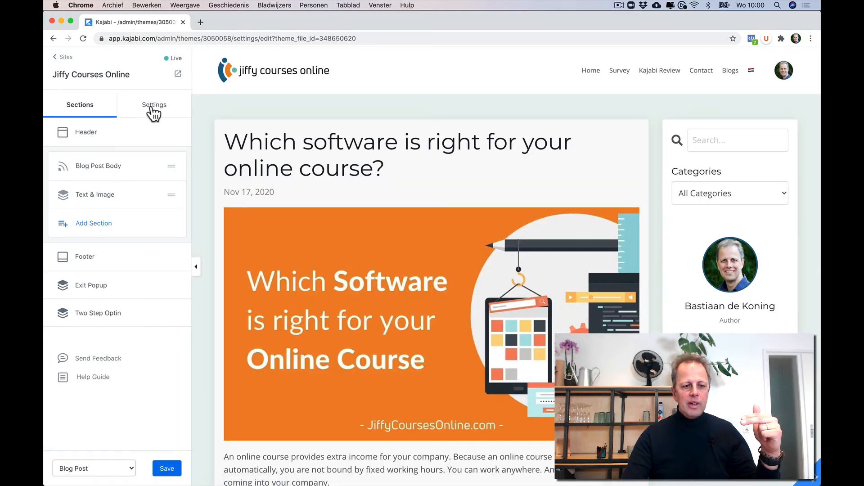
- Check the theme name and version in the theme settings
{"action": "left_click", "coordinate": [154, 108]}
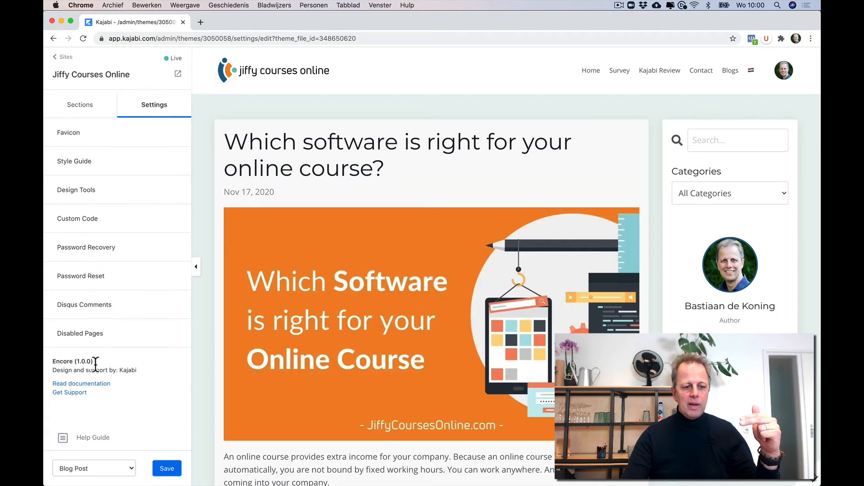
{"action": "left_click_drag", "start_coordinate": [96, 361], "coordinate": [48, 362]}
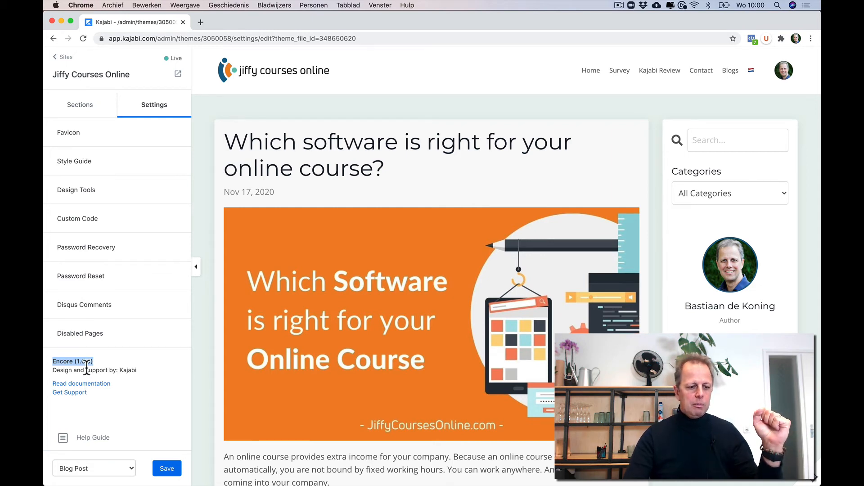
- Add a Custom Code section to the Blog Post template
{"action": "left_click", "coordinate": [79, 108]}
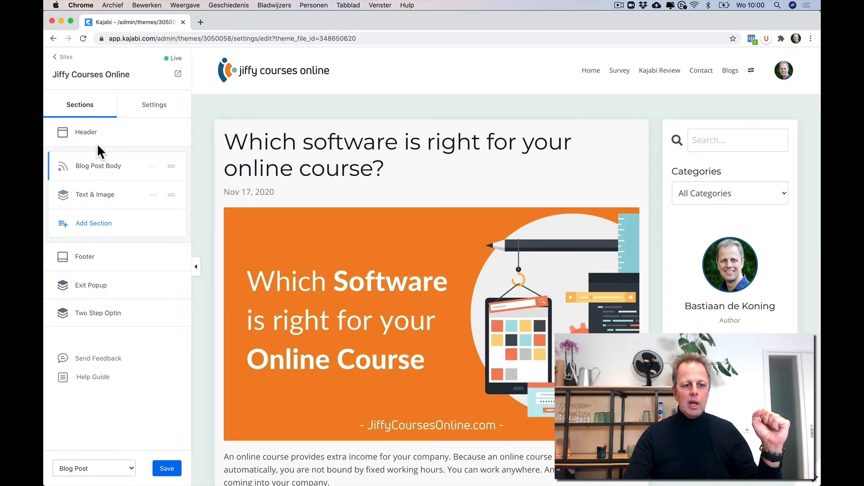
{"action": "left_click", "coordinate": [95, 225]}
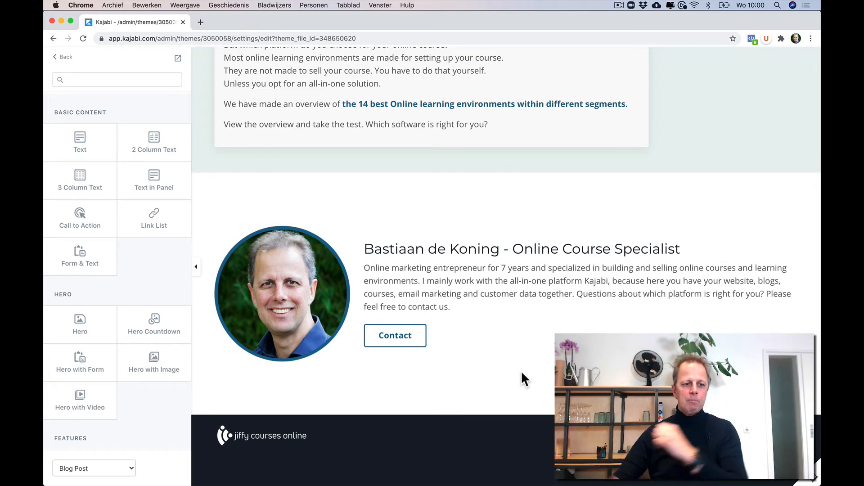
{"action": "scroll", "coordinate": [136, 365], "scroll_direction": "down", "scroll_amount": 10}
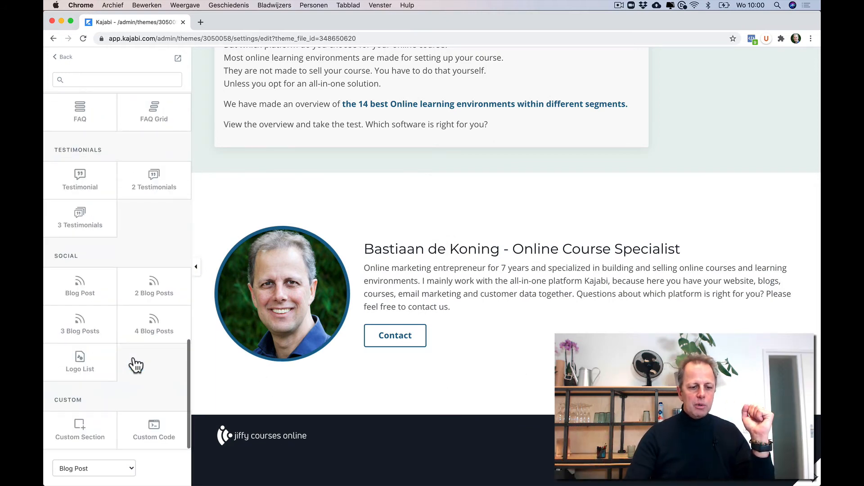
{"action": "left_click", "coordinate": [155, 430]}
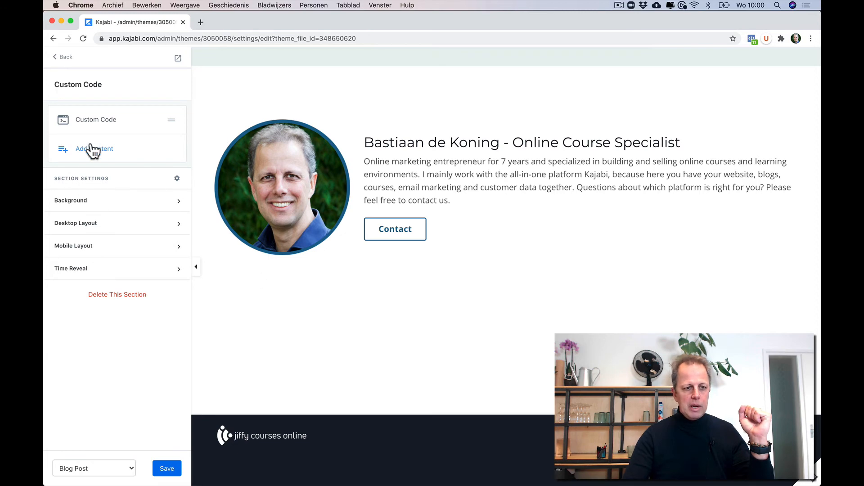
- Replace the placeholder code in the new Custom Code block with the copied Pinterest script and save the template
{"action": "left_click", "coordinate": [436, 360]}
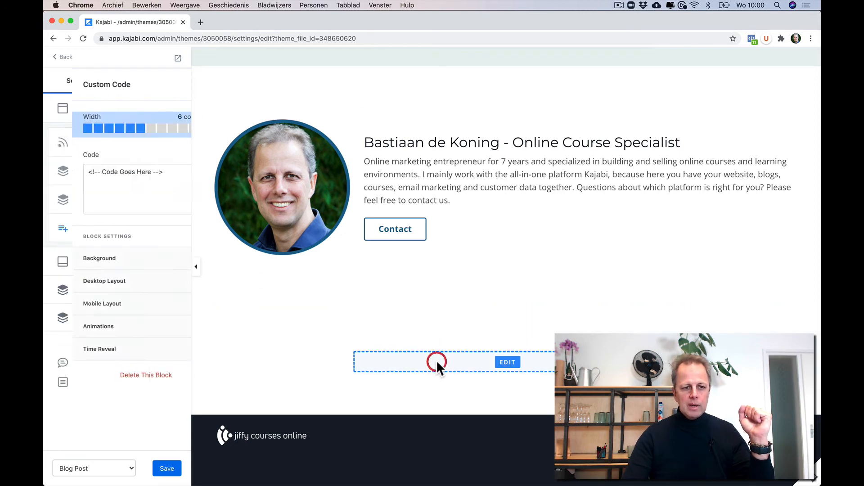
{"action": "left_click_drag", "start_coordinate": [90, 204], "coordinate": [46, 159]}
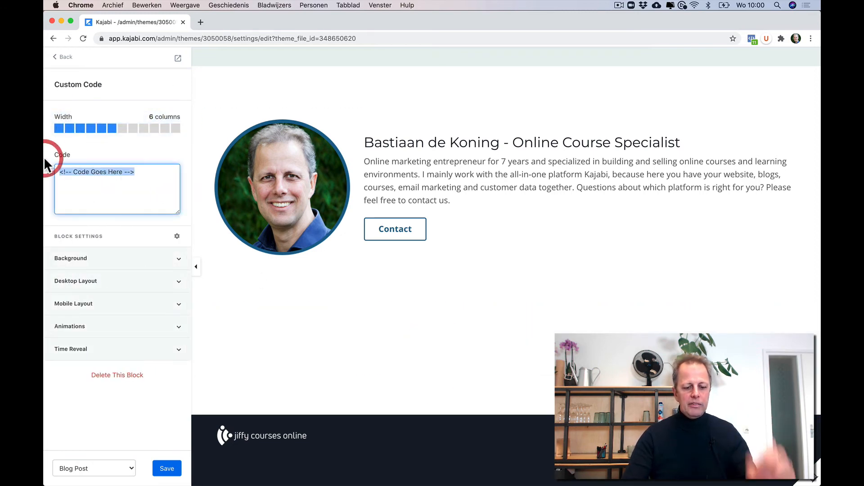
{"action": "key", "text": "BackSpace"}
{"action": "key", "text": "super+v"}
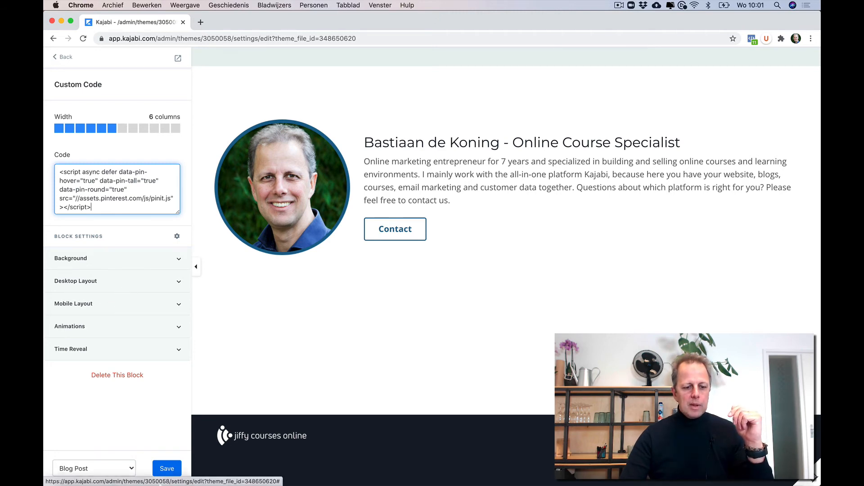
{"action": "left_click", "coordinate": [168, 468]}
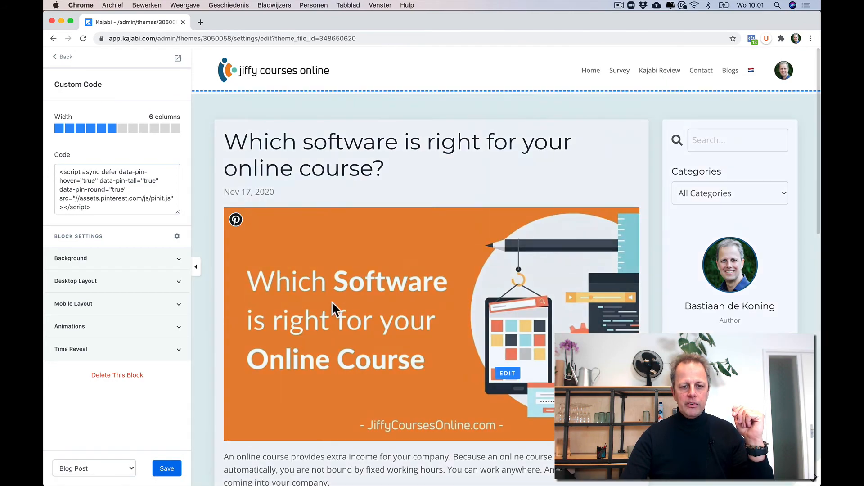
- Enable Make Flush in the desktop layout of the Custom Code block holding the Pinterest script
{"action": "mouse_move", "coordinate": [237, 222]}
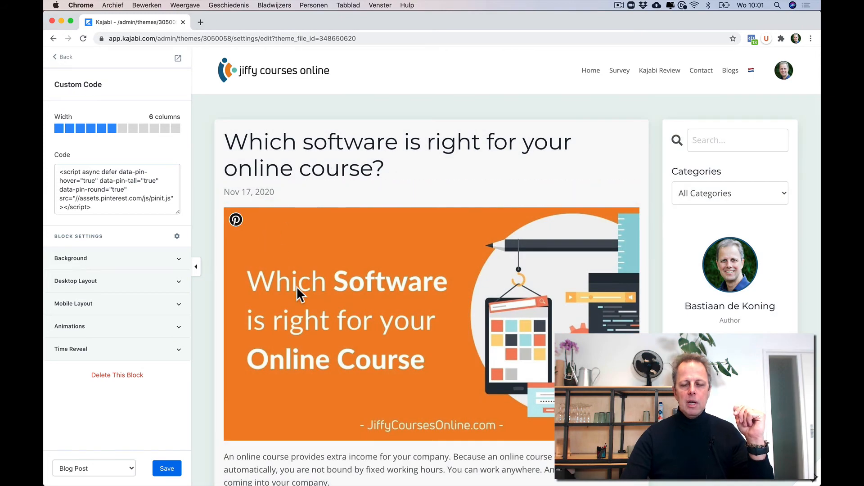
{"action": "scroll", "coordinate": [297, 289], "scroll_direction": "down", "scroll_amount": 15}
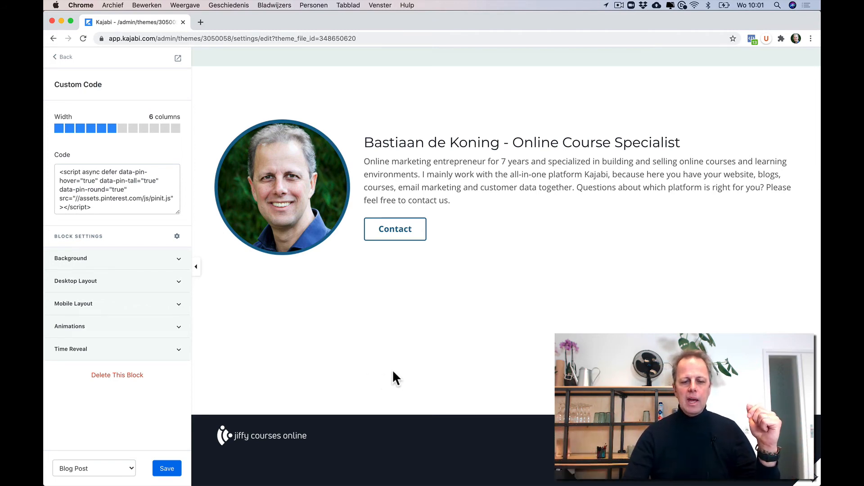
{"action": "mouse_move", "coordinate": [405, 363]}
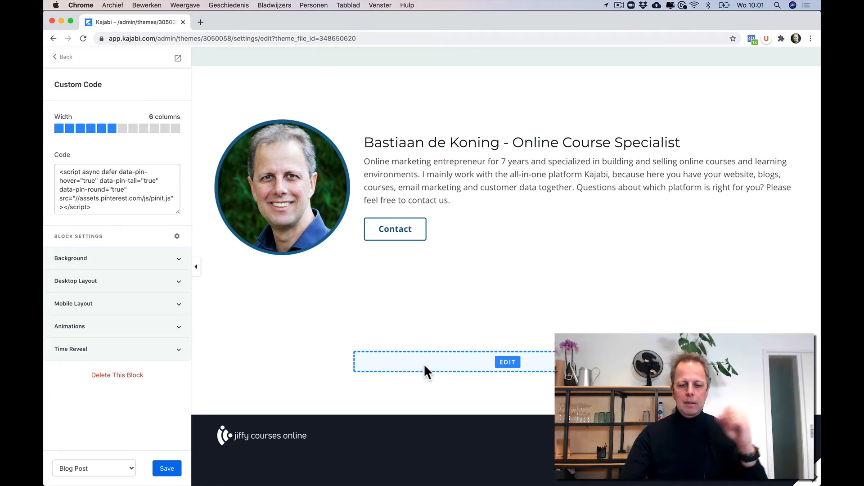
{"action": "left_click", "coordinate": [425, 367]}
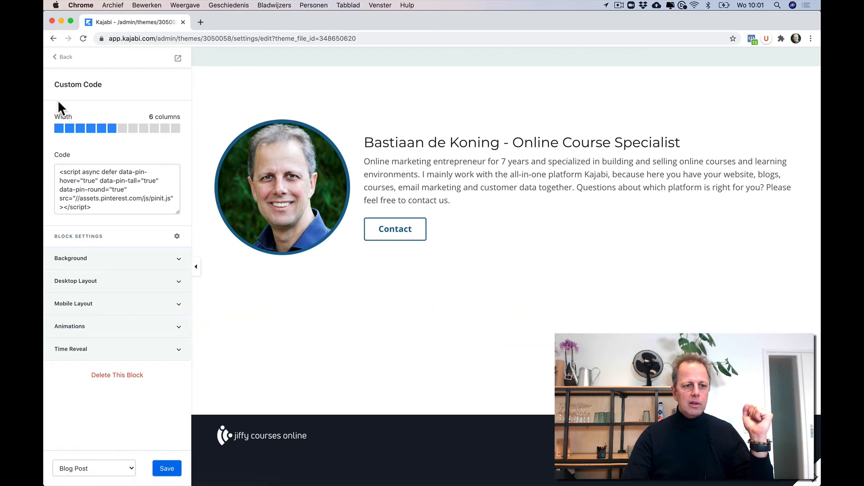
{"action": "left_click", "coordinate": [463, 364]}
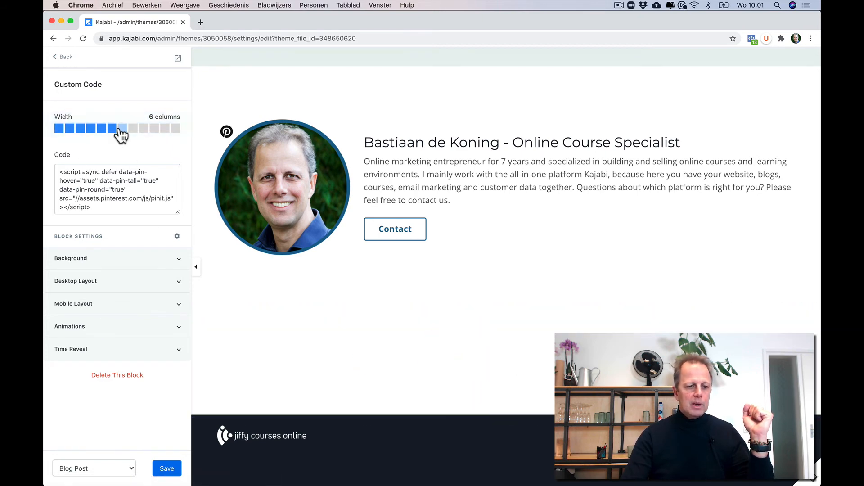
{"action": "left_click", "coordinate": [84, 280]}
{"action": "scroll", "coordinate": [84, 279], "scroll_direction": "down", "scroll_amount": 10}
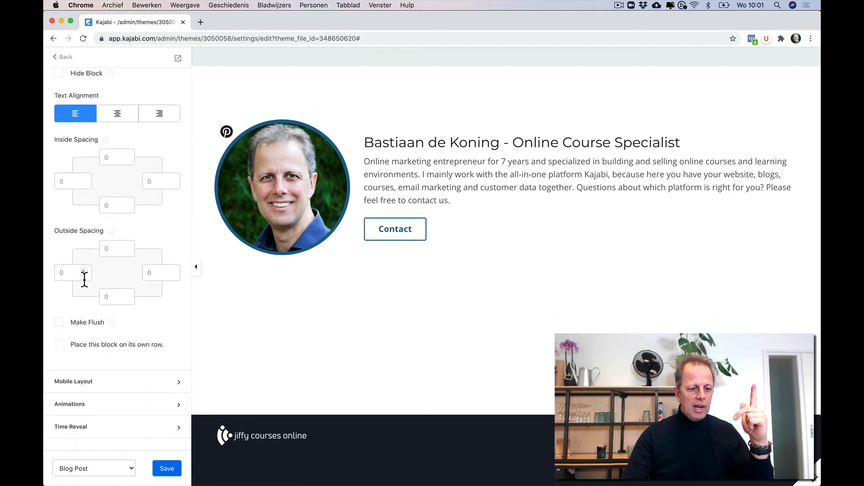
{"action": "left_click", "coordinate": [59, 322]}
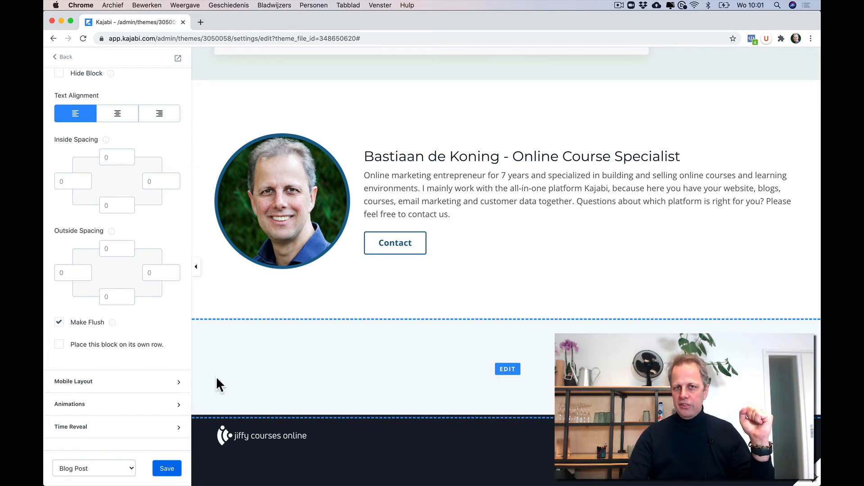
- Set the Custom Code section's top and bottom desktop padding to 0
{"action": "left_click", "coordinate": [252, 364]}
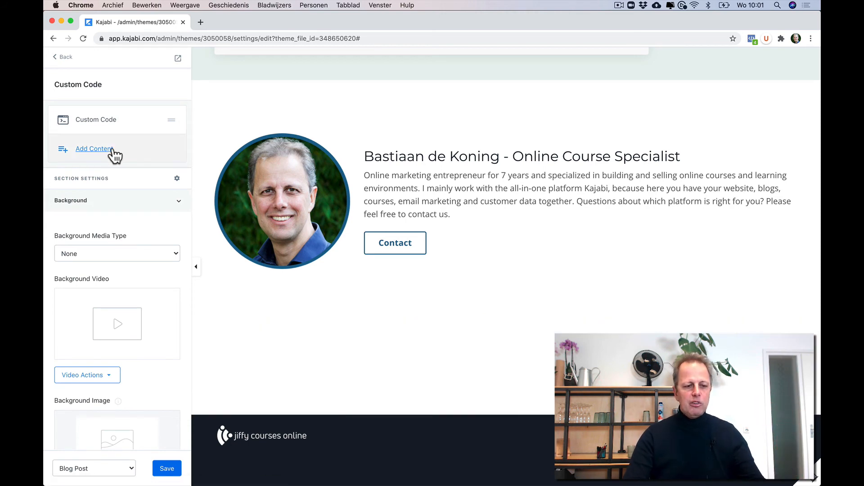
{"action": "left_click", "coordinate": [90, 202]}
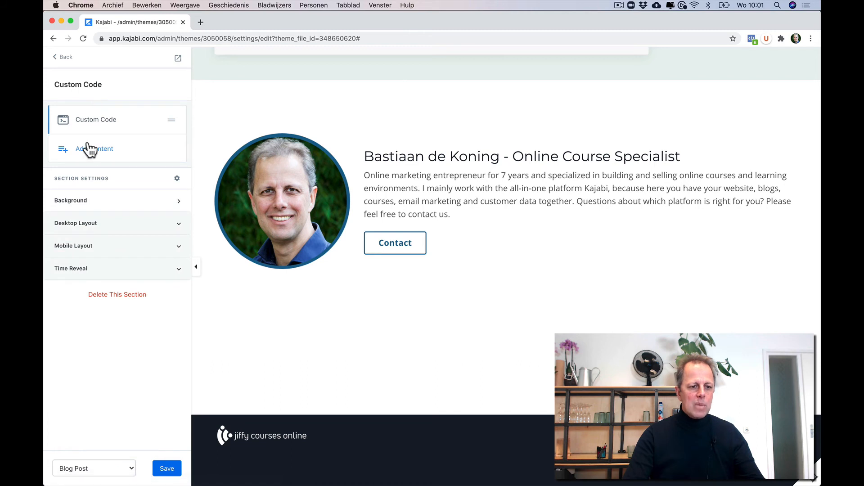
{"action": "left_click", "coordinate": [80, 226]}
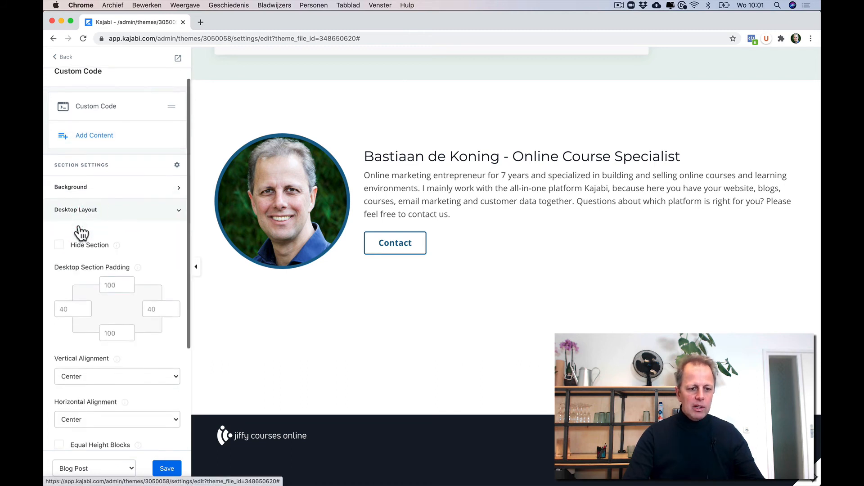
{"action": "scroll", "coordinate": [84, 232], "scroll_direction": "down", "scroll_amount": 2}
{"action": "left_click", "coordinate": [107, 243]}
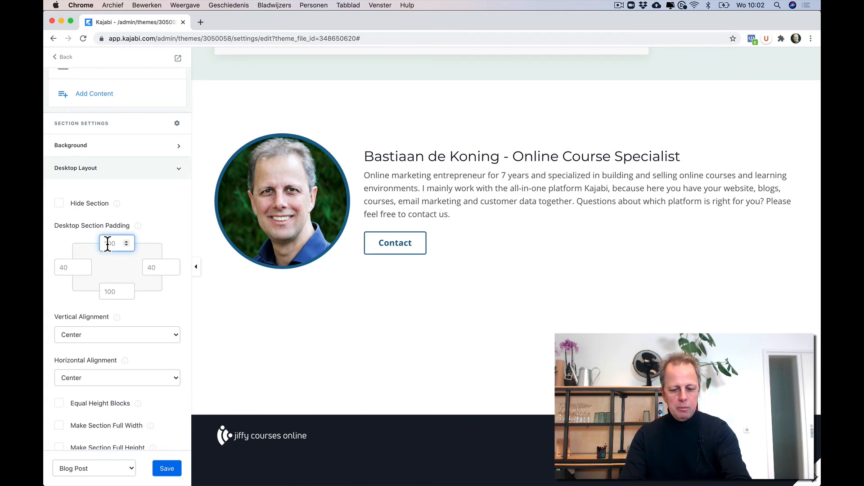
{"action": "double_click", "coordinate": [109, 292]}
{"action": "type", "text": "0"}
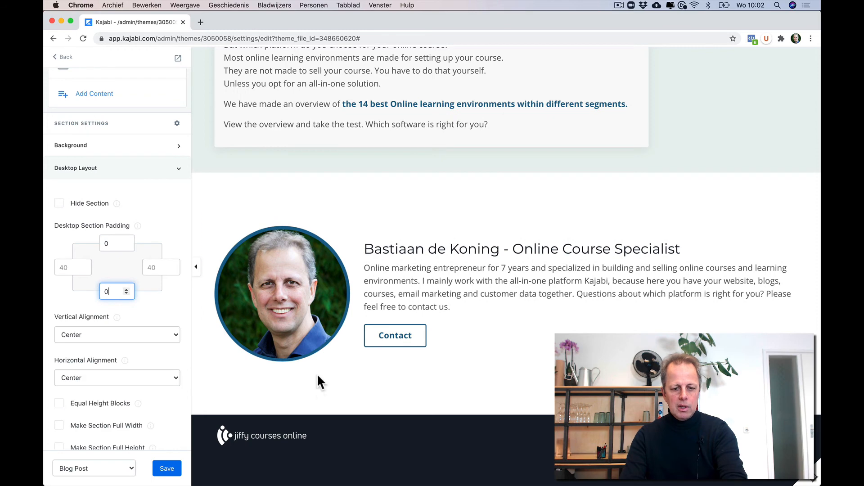
- Set the Custom Code section's top and bottom mobile padding to 0 and save the template
{"action": "scroll", "coordinate": [109, 246], "scroll_direction": "down", "scroll_amount": 5}
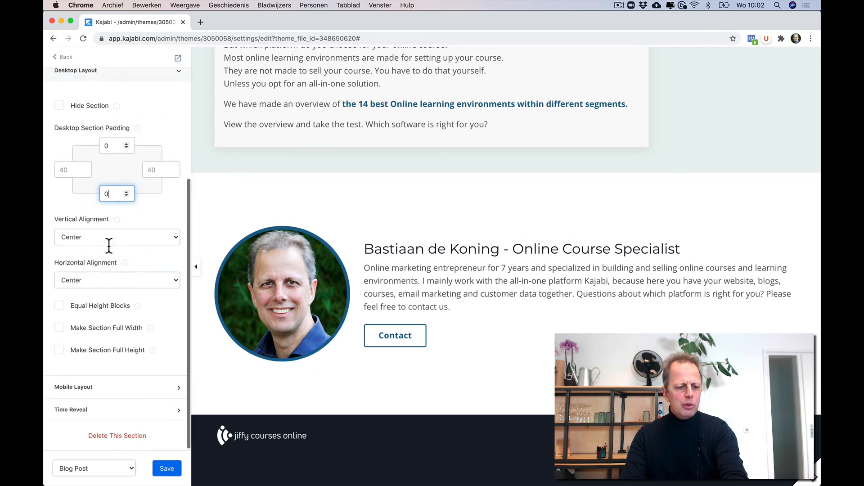
{"action": "left_click", "coordinate": [77, 389]}
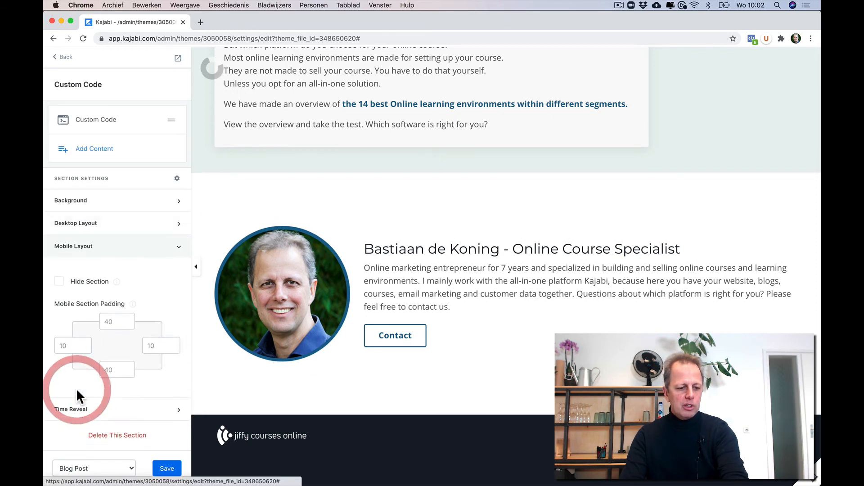
{"action": "left_click", "coordinate": [108, 324]}
{"action": "type", "text": "0"}
{"action": "left_click", "coordinate": [108, 370]}
{"action": "type", "text": "0"}
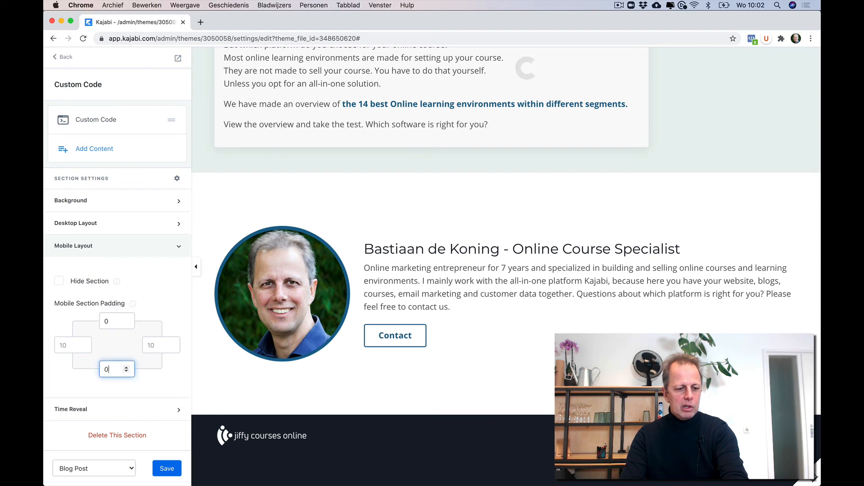
{"action": "left_click", "coordinate": [163, 469]}
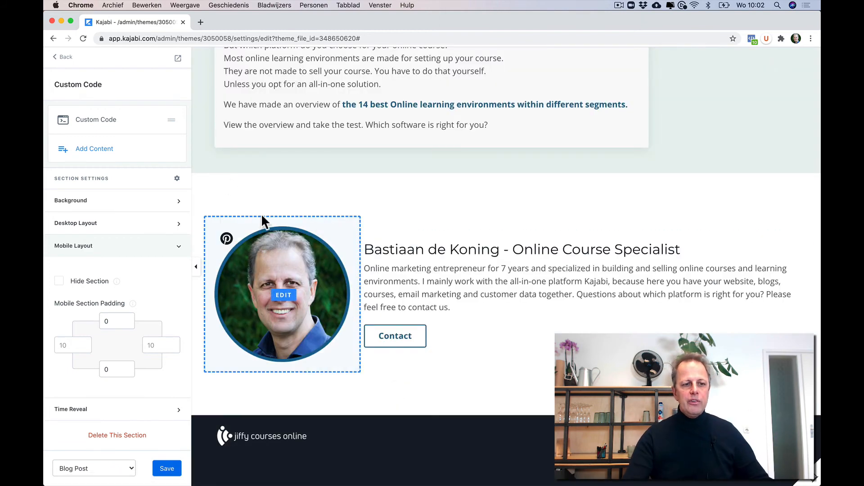
- Rename the Custom Code section as Pinterest Code
{"action": "left_click", "coordinate": [66, 57]}
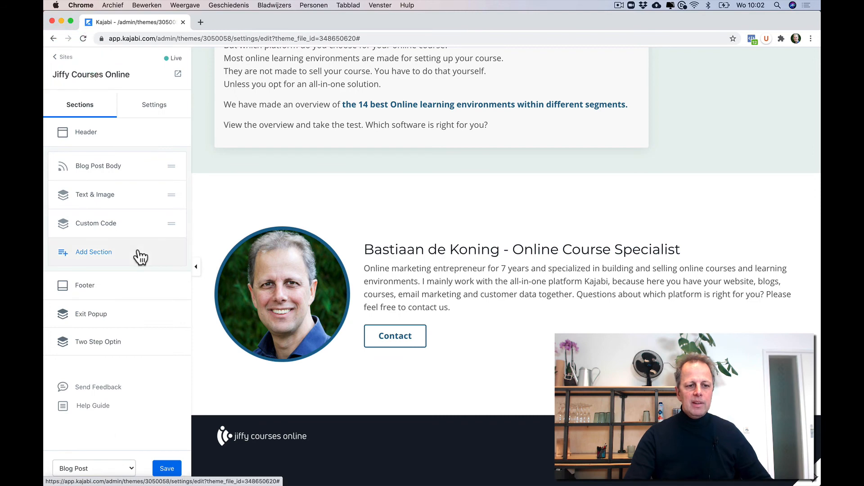
{"action": "left_click", "coordinate": [153, 225]}
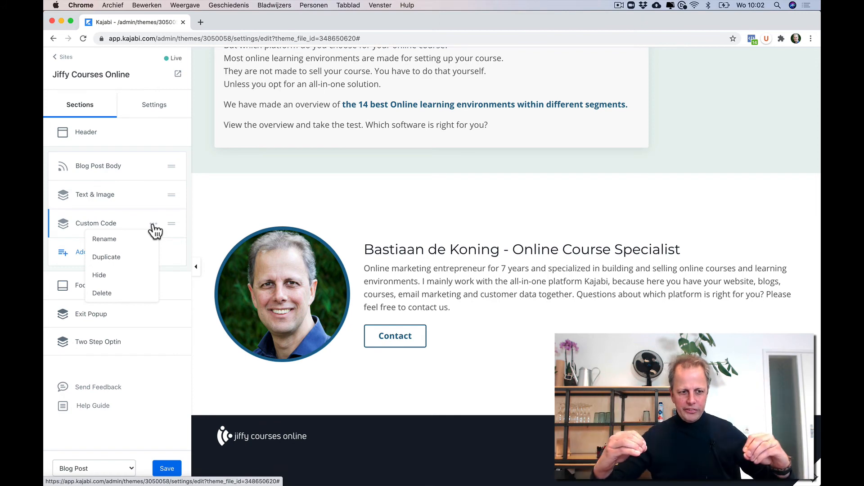
{"action": "left_click", "coordinate": [117, 240]}
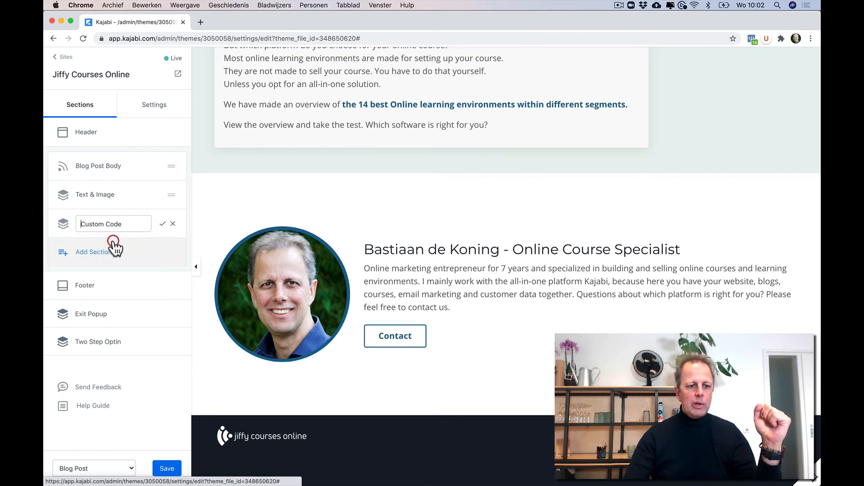
{"action": "left_click", "coordinate": [134, 225]}
{"action": "key", "text": "super+a"}
{"action": "type", "text": "Pin"}
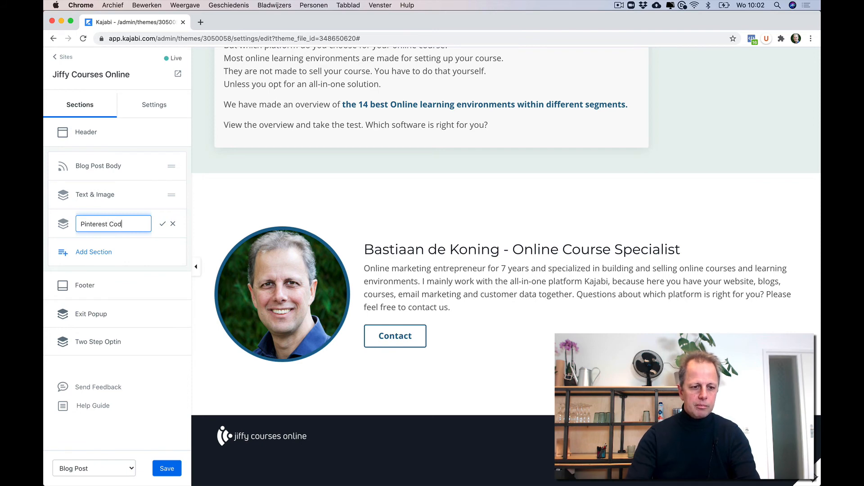
{"action": "left_click", "coordinate": [162, 224]}
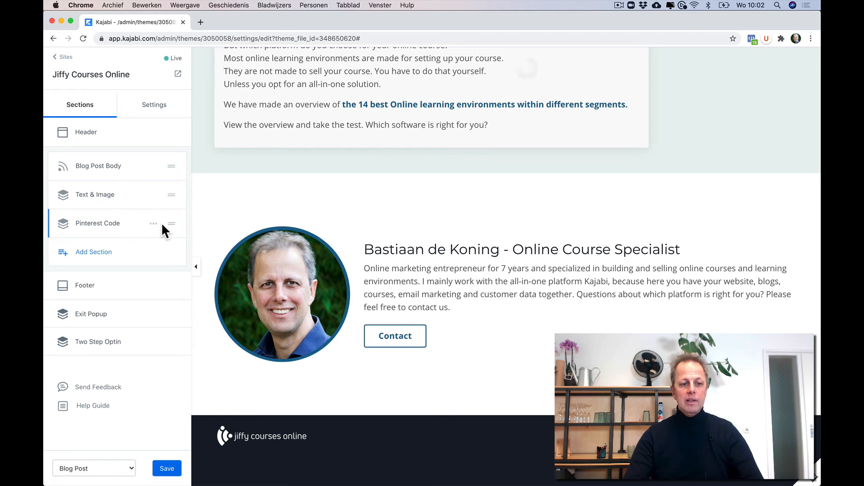
- Review the code block's layout settings in the Pinterest Code section and save the template
{"action": "left_click", "coordinate": [96, 226]}
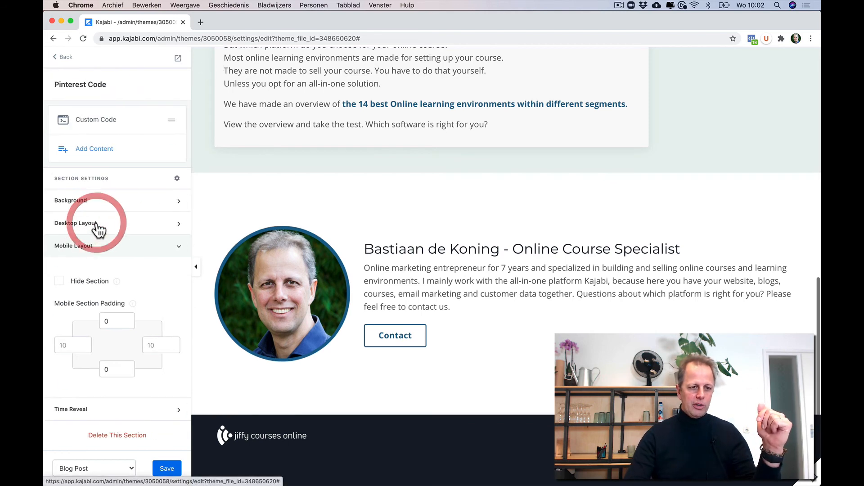
{"action": "left_click", "coordinate": [96, 117]}
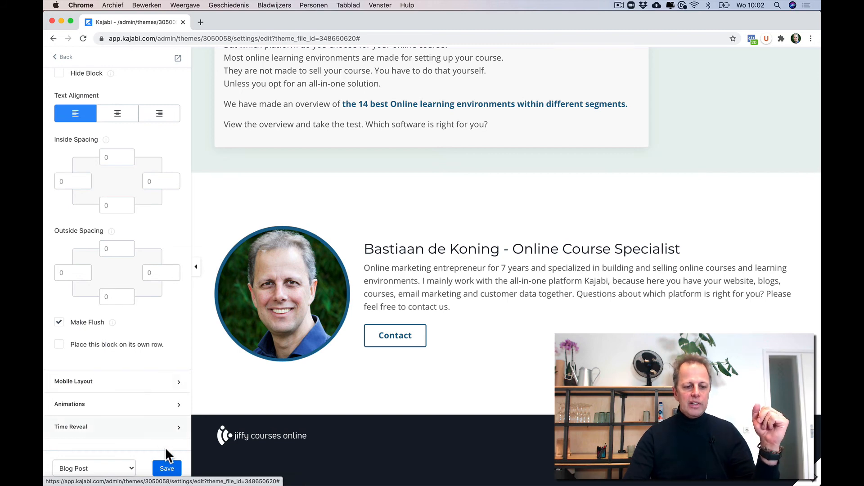
{"action": "left_click", "coordinate": [166, 469]}
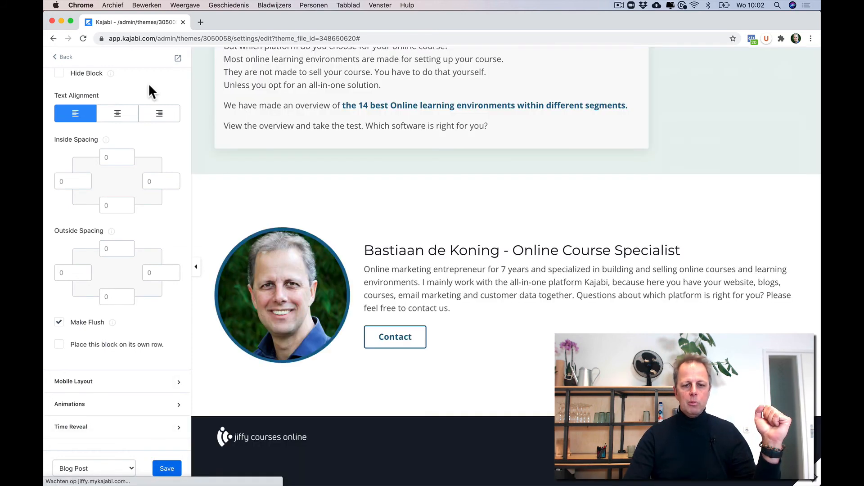
- Open the blog post preview in a new tab and save its header image to the Marketing Strategie board on Pinterest
{"action": "left_click", "coordinate": [178, 58]}
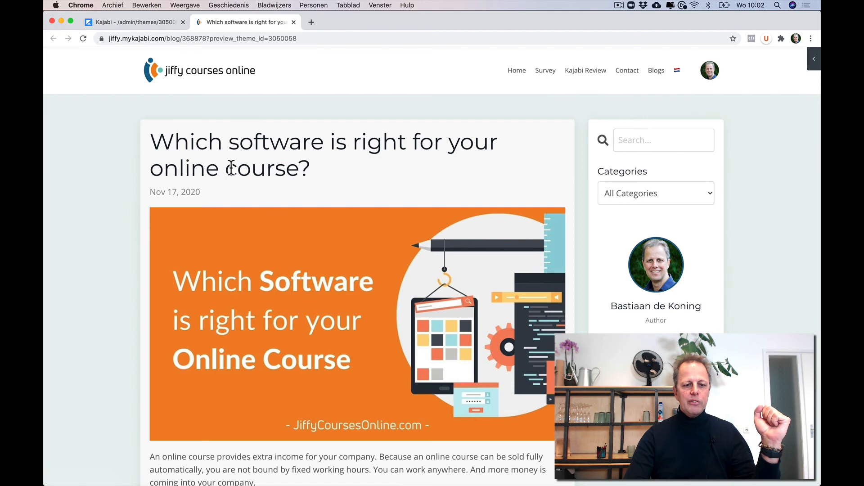
{"action": "left_click", "coordinate": [163, 220]}
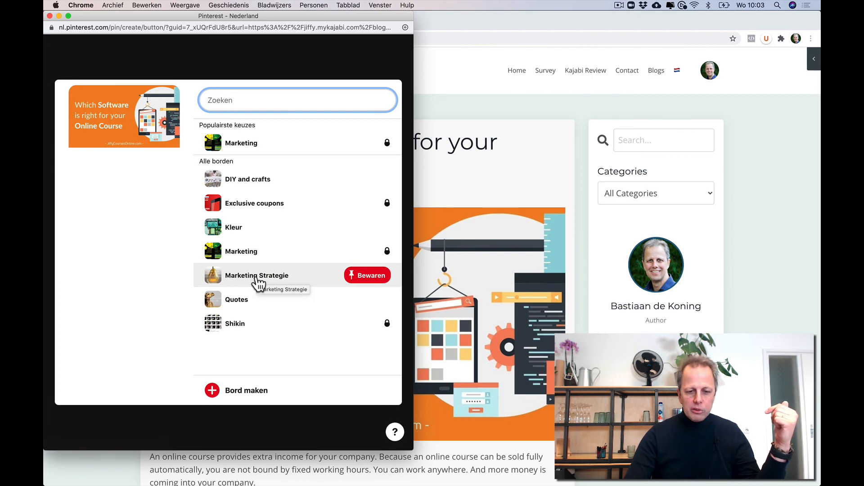
{"action": "left_click", "coordinate": [369, 277]}
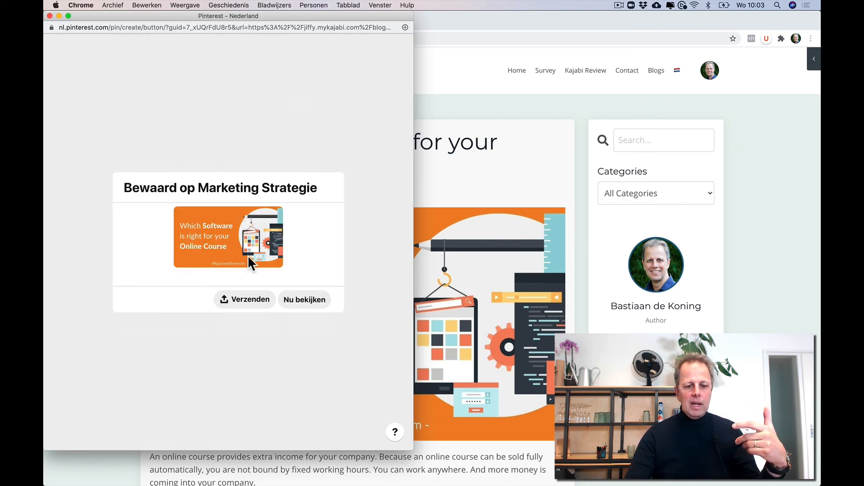
- Open the newly saved pin on Pinterest and review its image, title, description and source link
{"action": "left_click", "coordinate": [306, 301]}
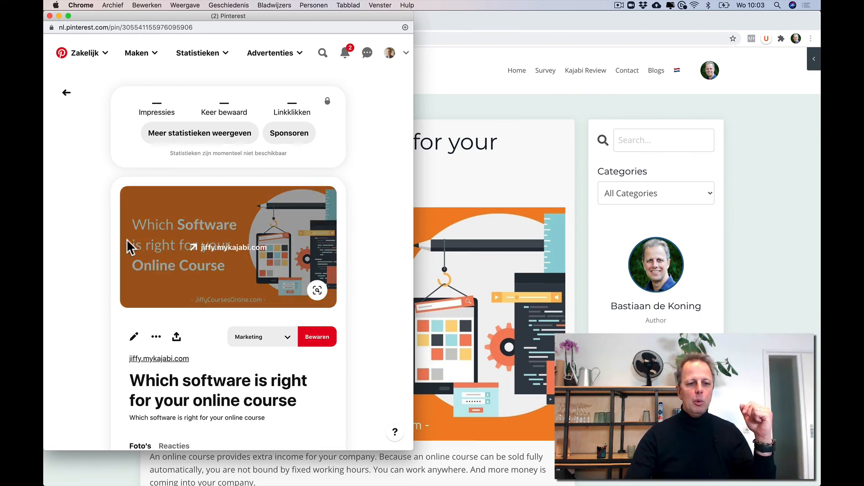
{"action": "scroll", "coordinate": [358, 243], "scroll_direction": "down", "scroll_amount": 2}
{"action": "scroll", "coordinate": [358, 244], "scroll_direction": "down", "scroll_amount": 5}
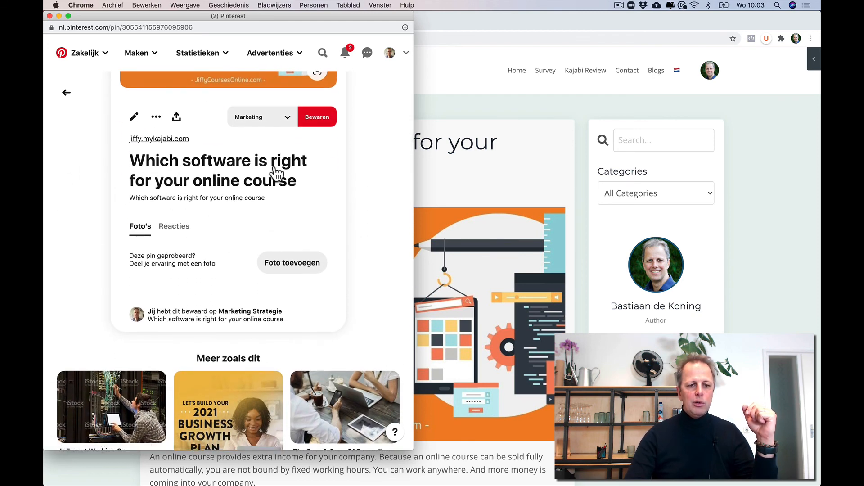
{"action": "scroll", "coordinate": [192, 203], "scroll_direction": "up", "scroll_amount": 4}
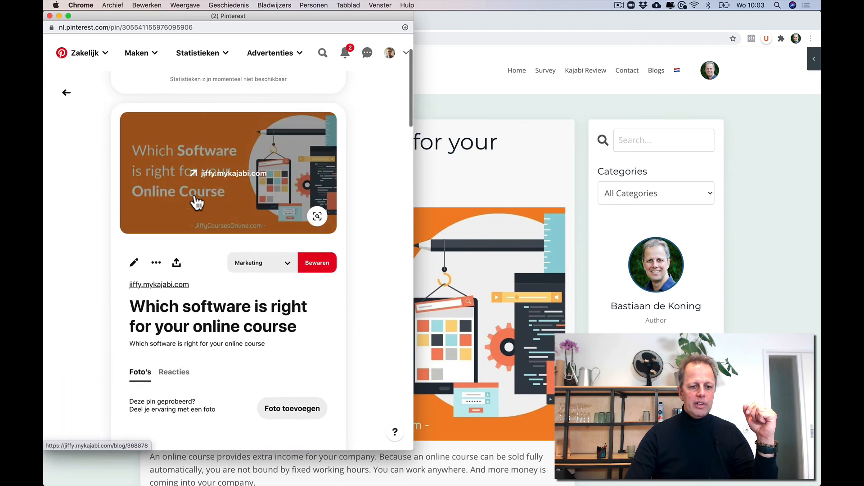
- Follow the pin's image link to the blog post and check the page down to the footer for extra spacing
{"action": "left_click", "coordinate": [193, 198]}
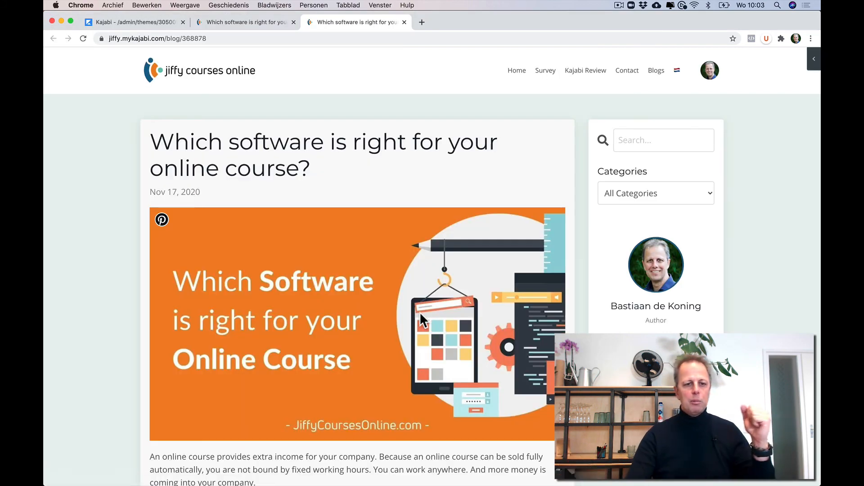
{"action": "scroll", "coordinate": [419, 312], "scroll_direction": "down", "scroll_amount": 15}
{"action": "scroll", "coordinate": [420, 312], "scroll_direction": "up", "scroll_amount": 15}
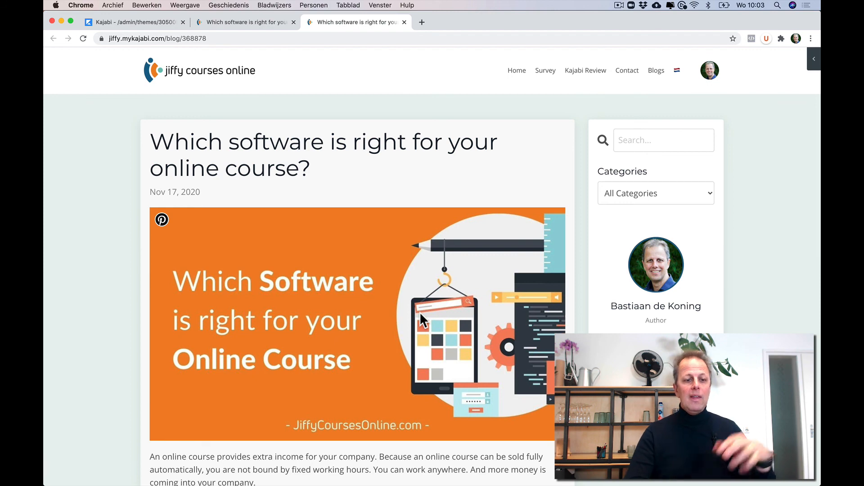
{"action": "scroll", "coordinate": [92, 320], "scroll_direction": "down", "scroll_amount": 20}
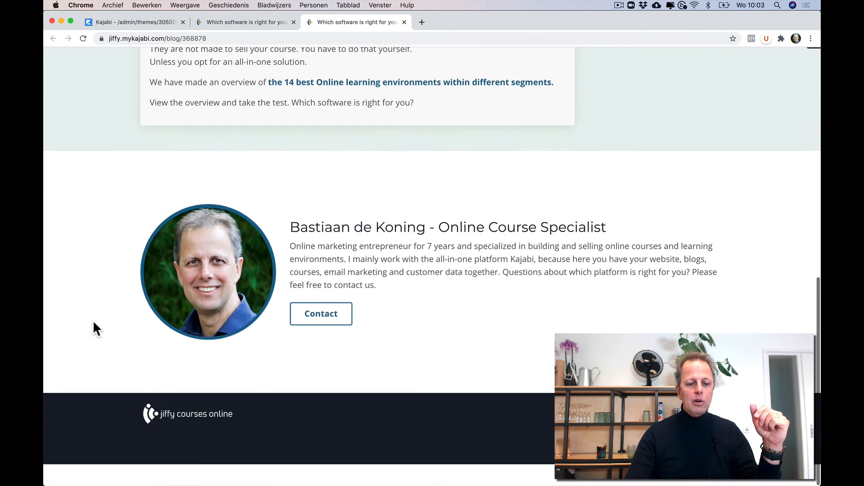